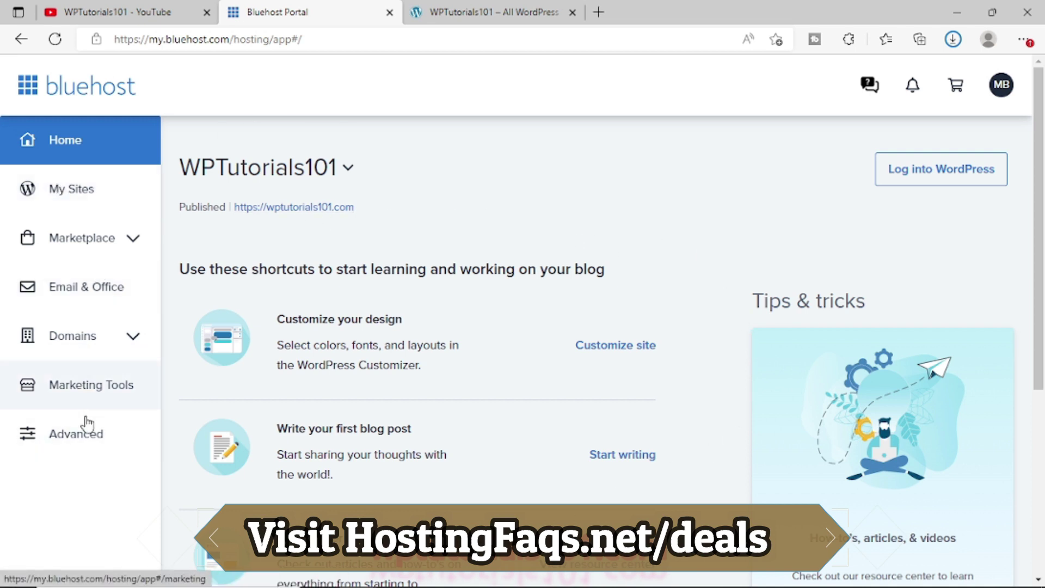
# Step: Open Advanced > Autoresponders and confirm no autoresponders exist yet for All Domains
pyautogui.click(81, 442)
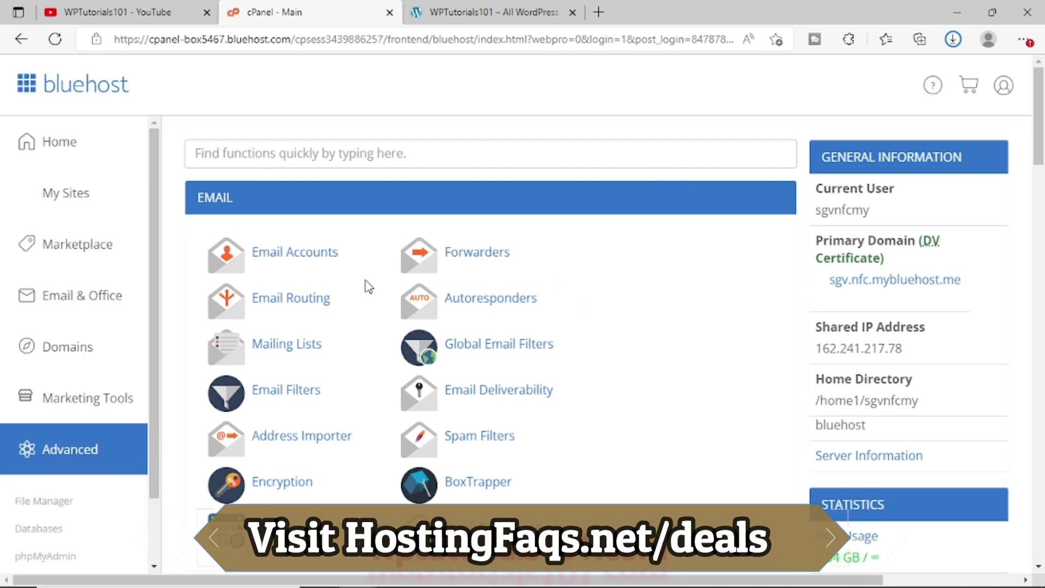
pyautogui.click(506, 307)
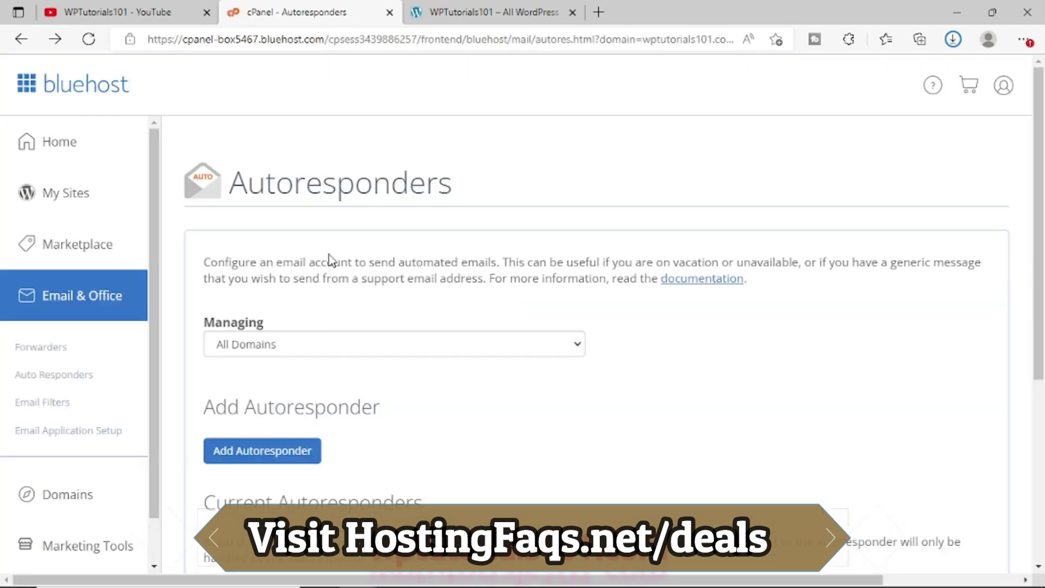
pyautogui.scroll(-3, 422, 265)
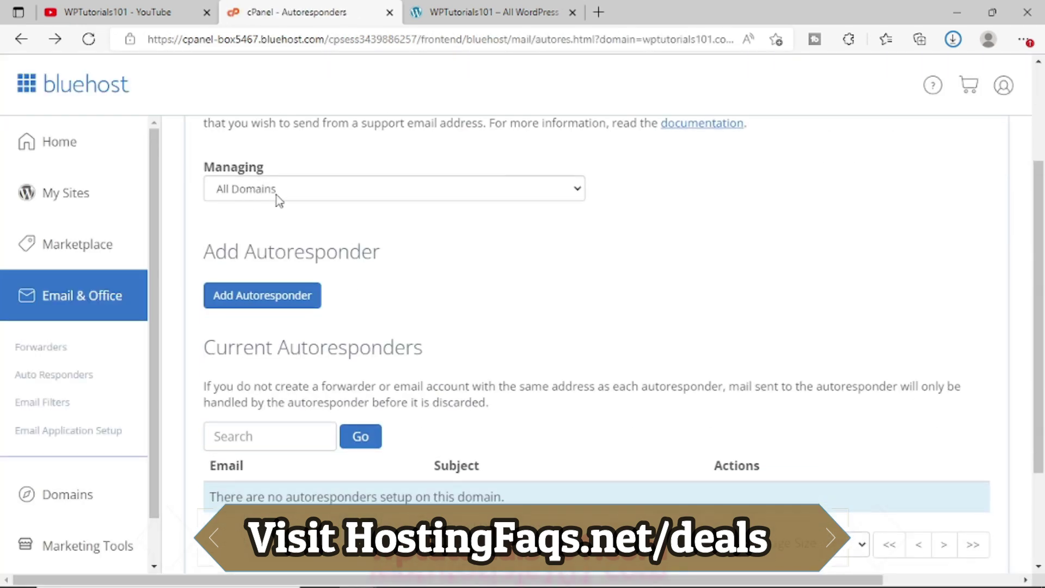
pyautogui.scroll(-1, 537, 289)
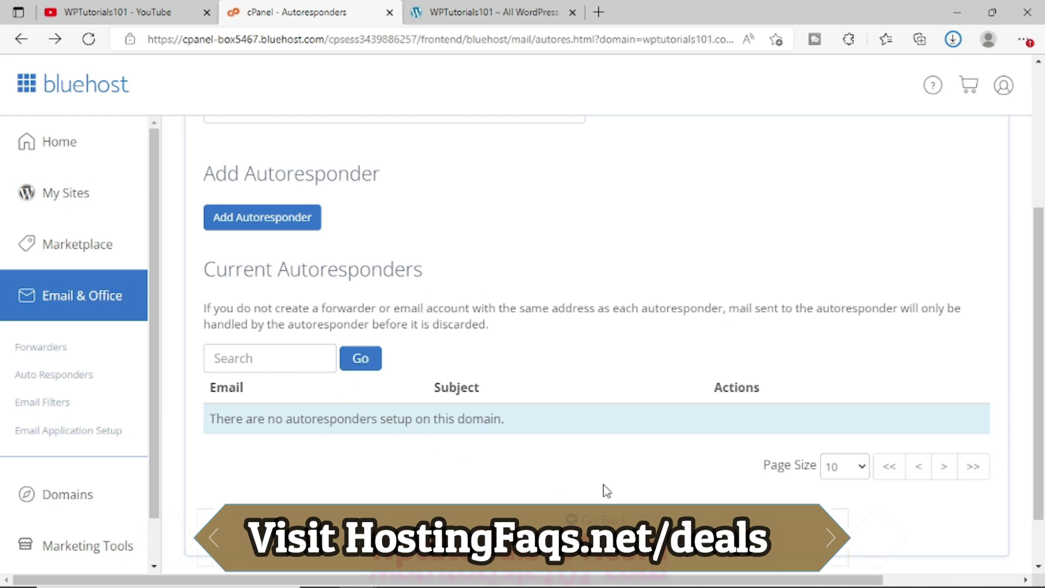
pyautogui.scroll(3, 527, 341)
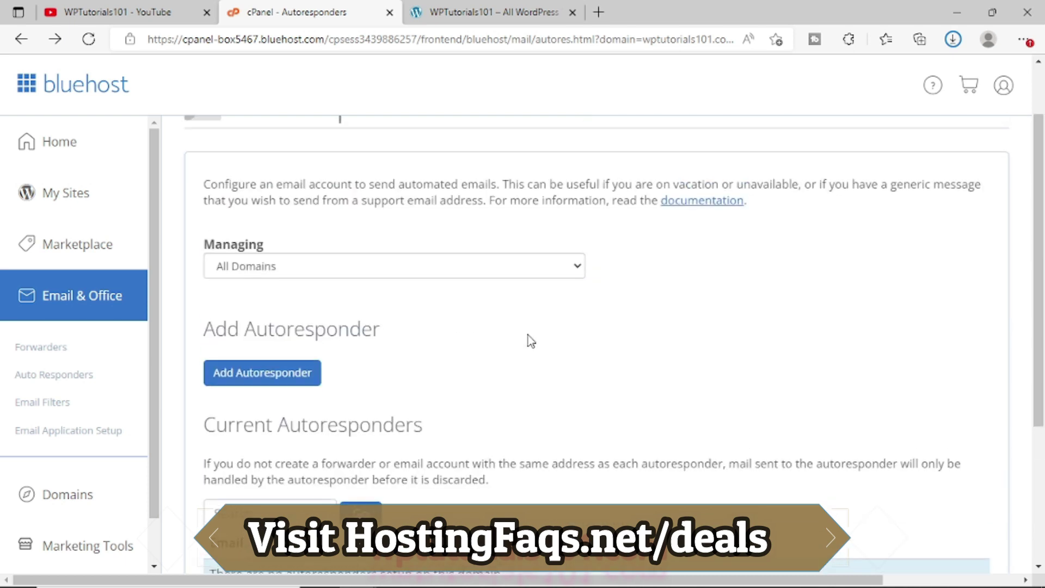
# Step: Start a new autoresponder form with the utf-8 character set
pyautogui.click(286, 375)
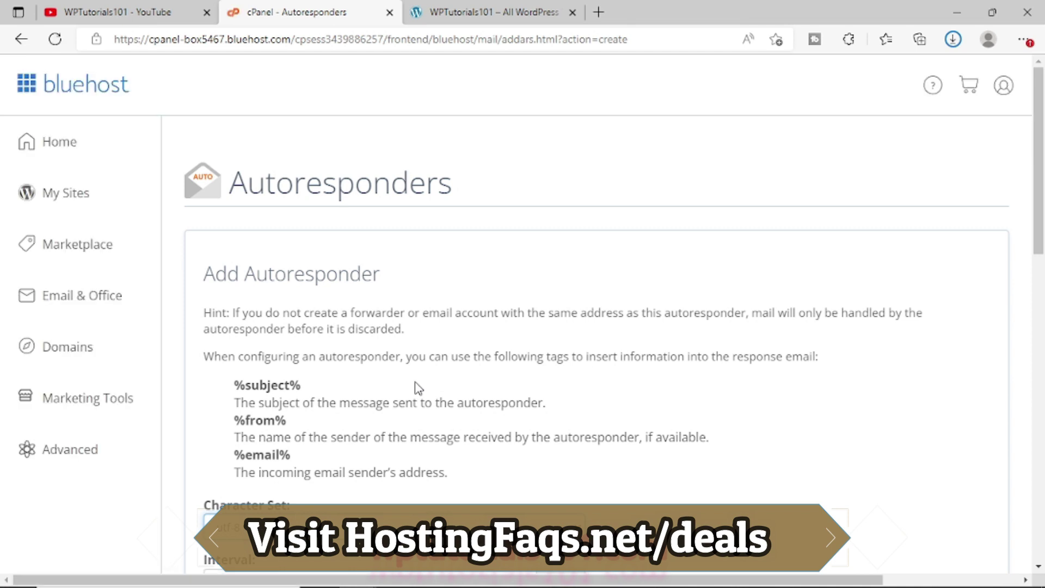
pyautogui.scroll(-3, 588, 338)
pyautogui.scroll(-3, 660, 318)
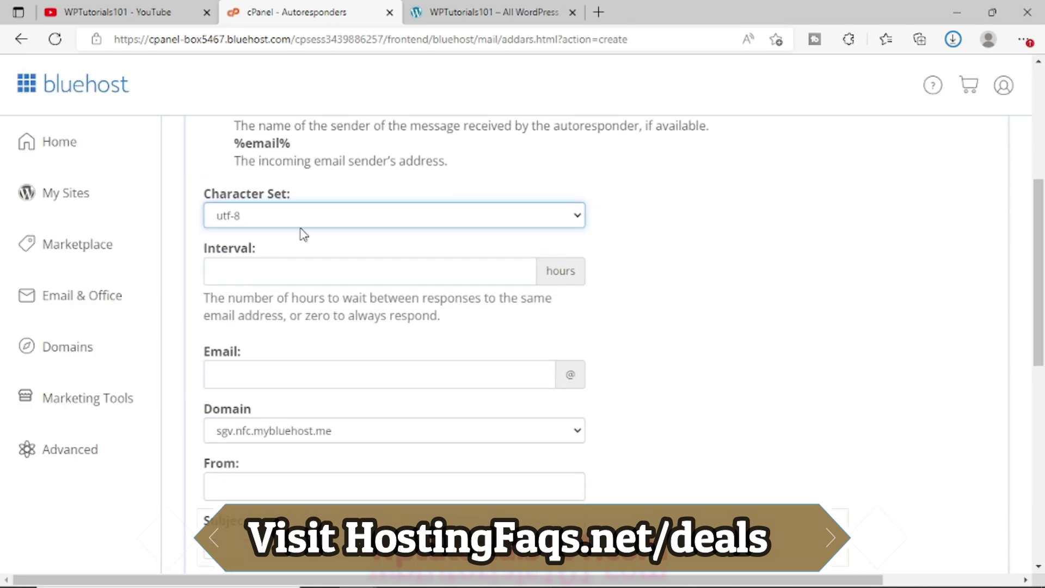
pyautogui.scroll(-2, 484, 299)
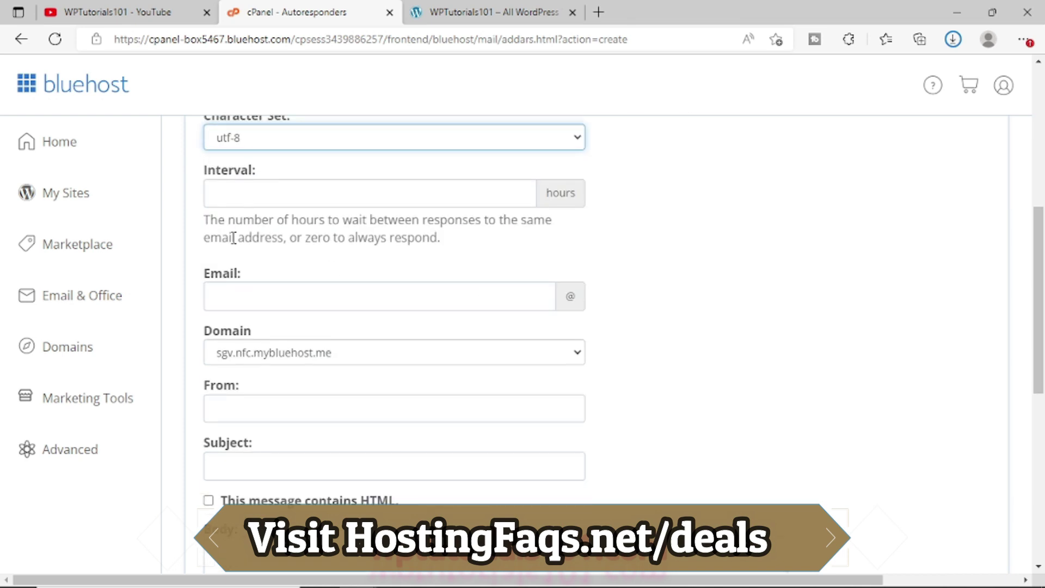
pyautogui.scroll(2, 365, 255)
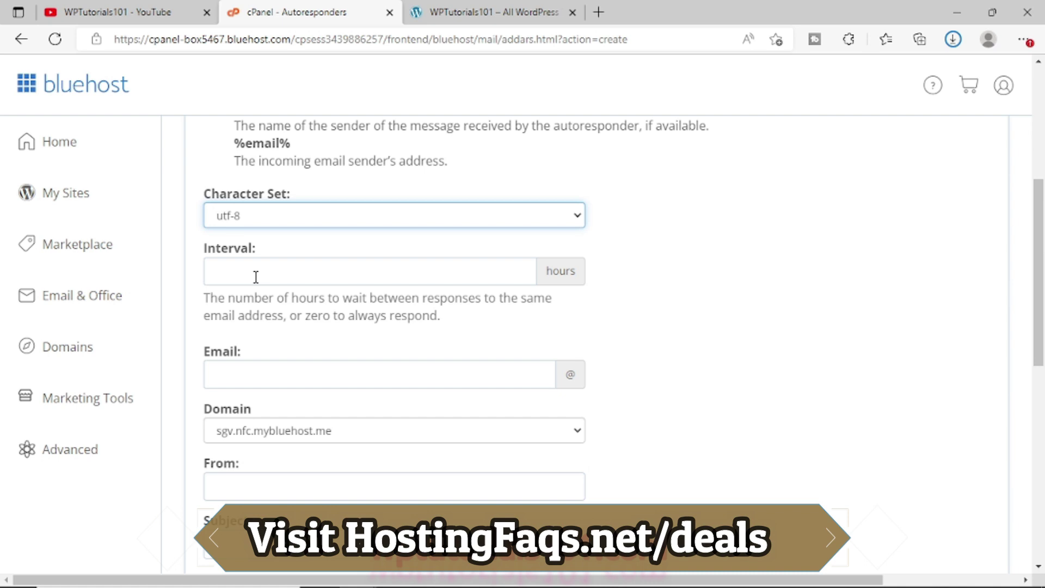
# Step: Set a 0-hour interval and the admin email on wptutorials101.com
pyautogui.click(256, 277)
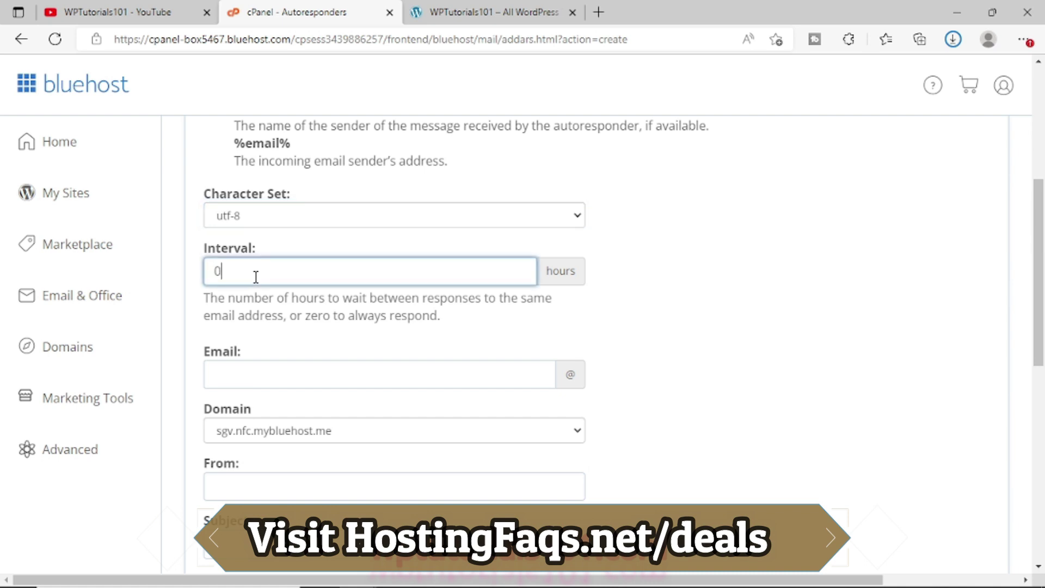
pyautogui.click(360, 313)
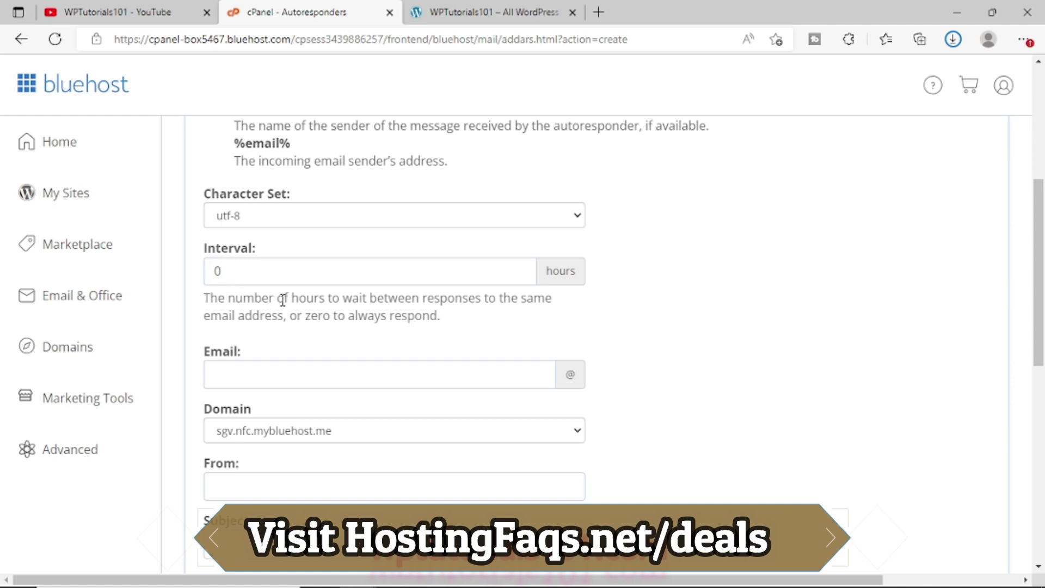
pyautogui.moveTo(280, 300); pyautogui.dragTo(327, 299)
pyautogui.click(346, 303)
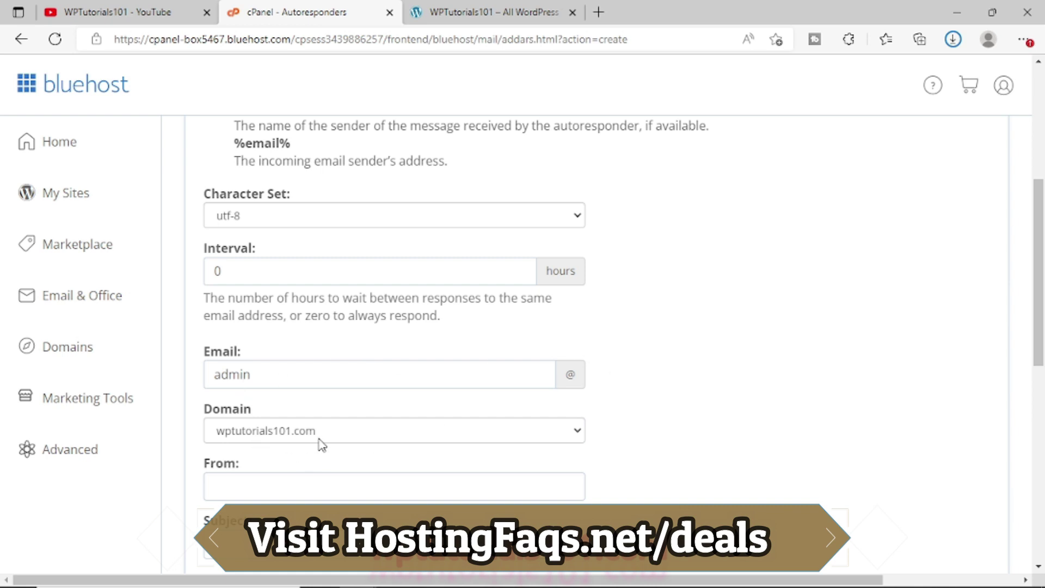
pyautogui.scroll(-3, 684, 440)
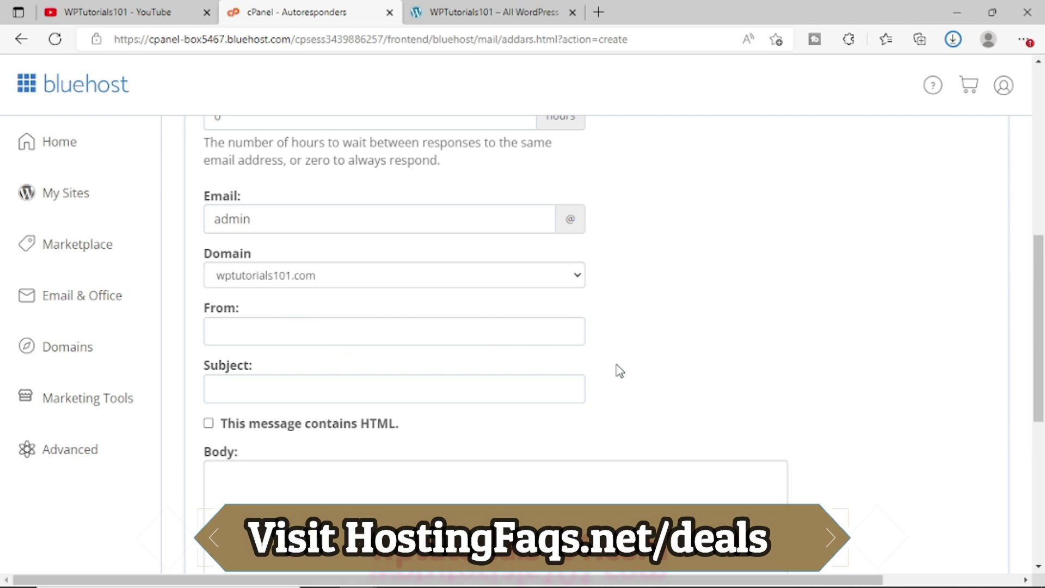
pyautogui.scroll(2, 615, 369)
pyautogui.scroll(-1, 349, 394)
pyautogui.scroll(-1, 345, 397)
# Step: Enter the sender's name in From and 'Out Of Office' as the subject
pyautogui.click(226, 331)
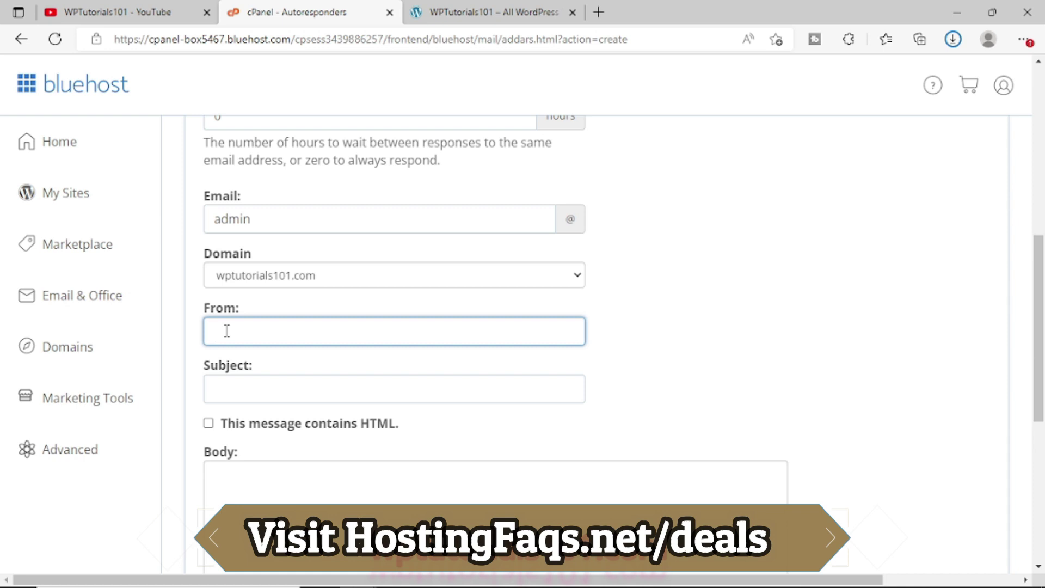
pyautogui.write('John')
pyautogui.click(234, 391)
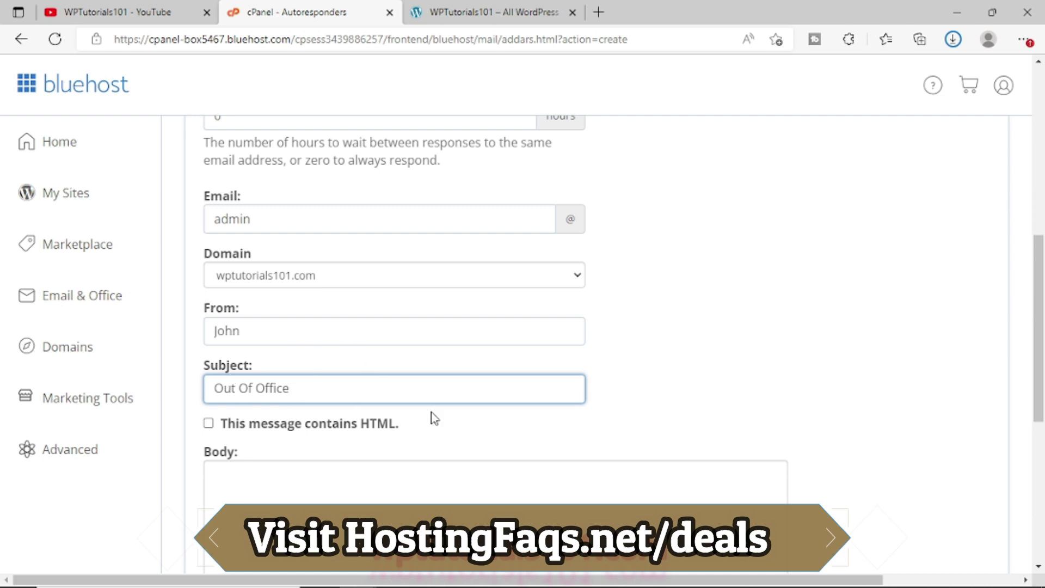
pyautogui.scroll(-3, 460, 424)
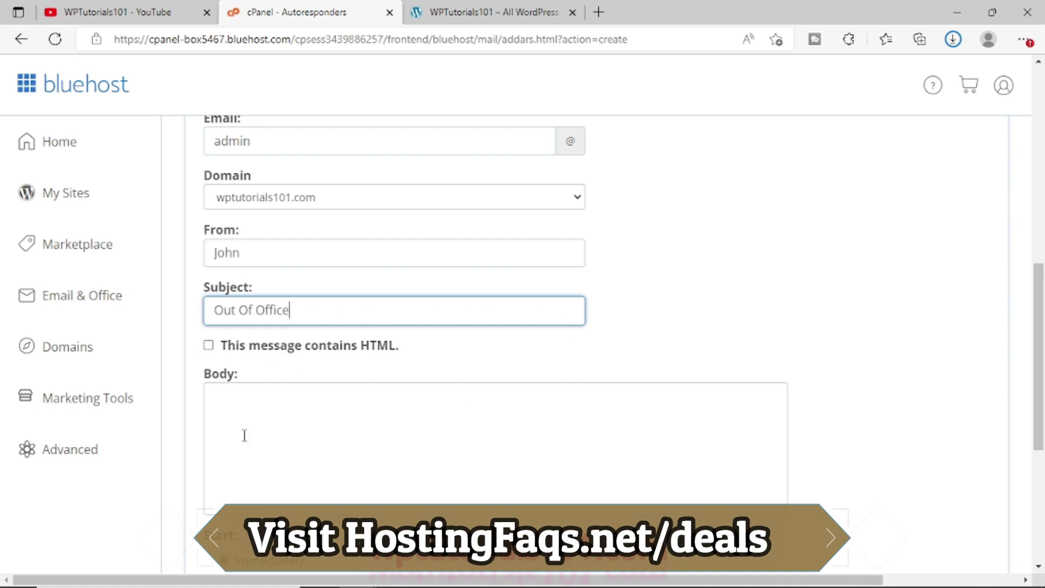
pyautogui.scroll(-3, 246, 435)
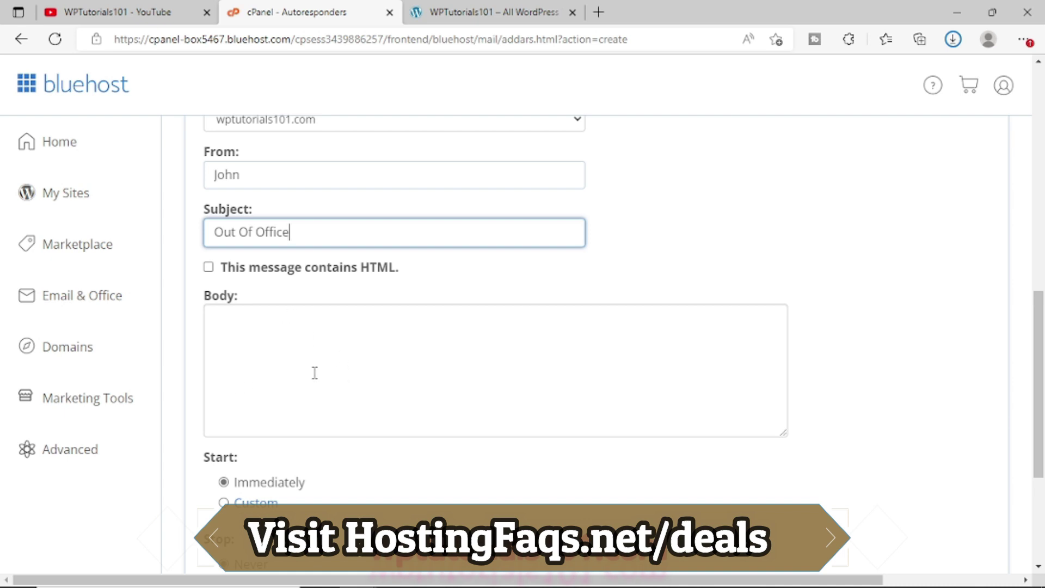
# Step: Paste the plain-text vacation message, away until end of November, into the body
pyautogui.click(254, 341)
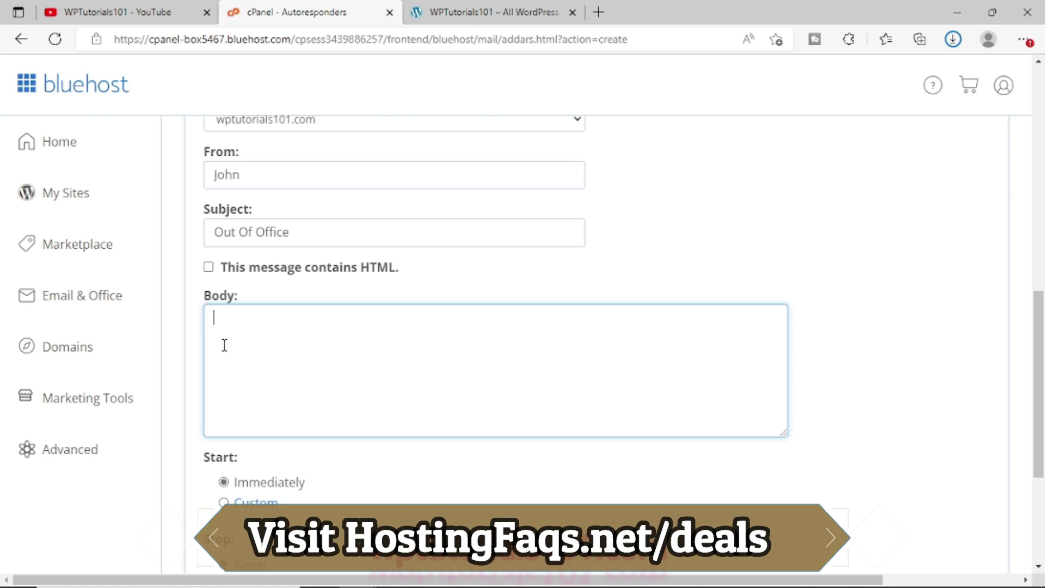
pyautogui.click(208, 268)
pyautogui.click(208, 268)
pyautogui.click(228, 336)
pyautogui.write('Hi XYZ,  Thanks for connecting with me. Right now, I am on vacation and will be back by end of November.  Thanks John')
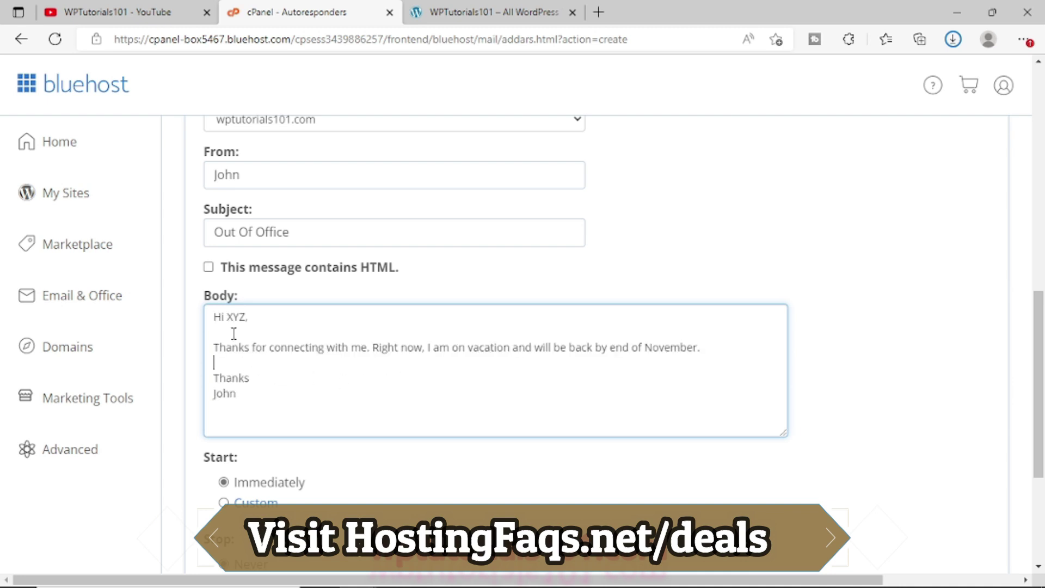
pyautogui.scroll(-1, 348, 417)
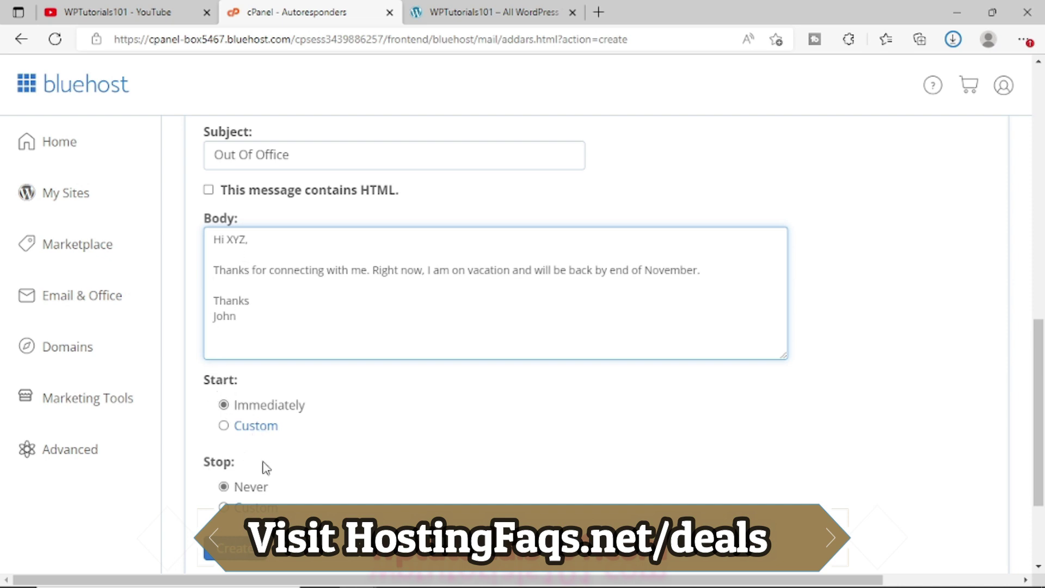
pyautogui.scroll(-2, 322, 411)
pyautogui.scroll(5, 332, 418)
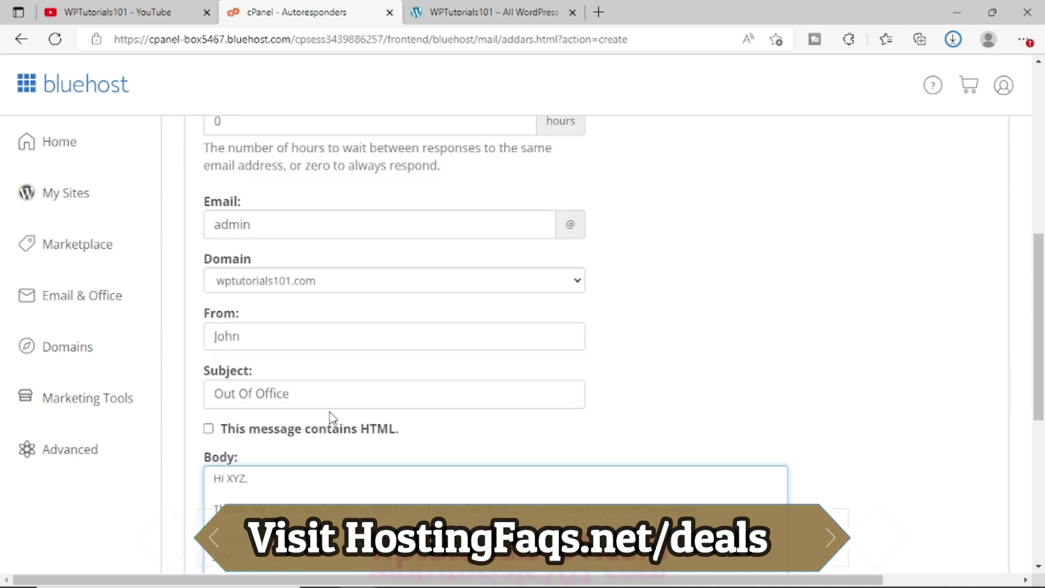
pyautogui.scroll(2, 330, 417)
pyautogui.scroll(-8, 329, 417)
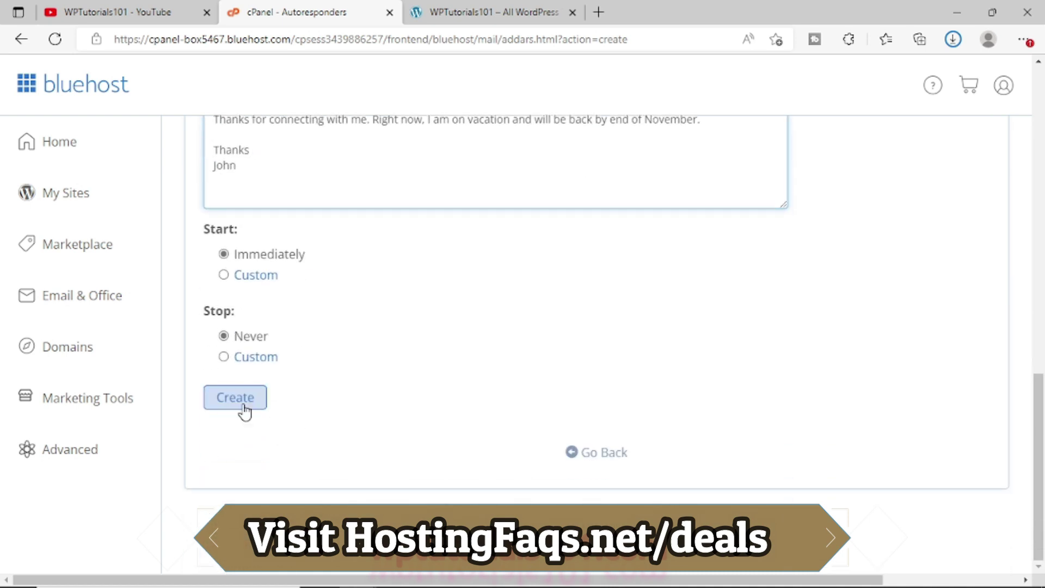
# Step: Create the Out Of Office autoresponder and confirm it appears under Current Autoresponders
pyautogui.click(241, 408)
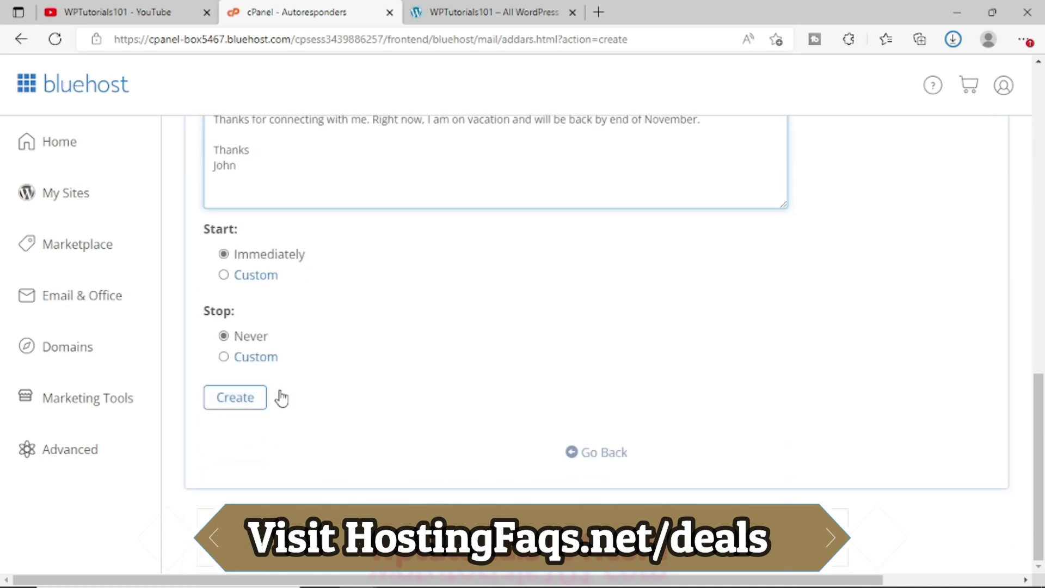
pyautogui.click(250, 404)
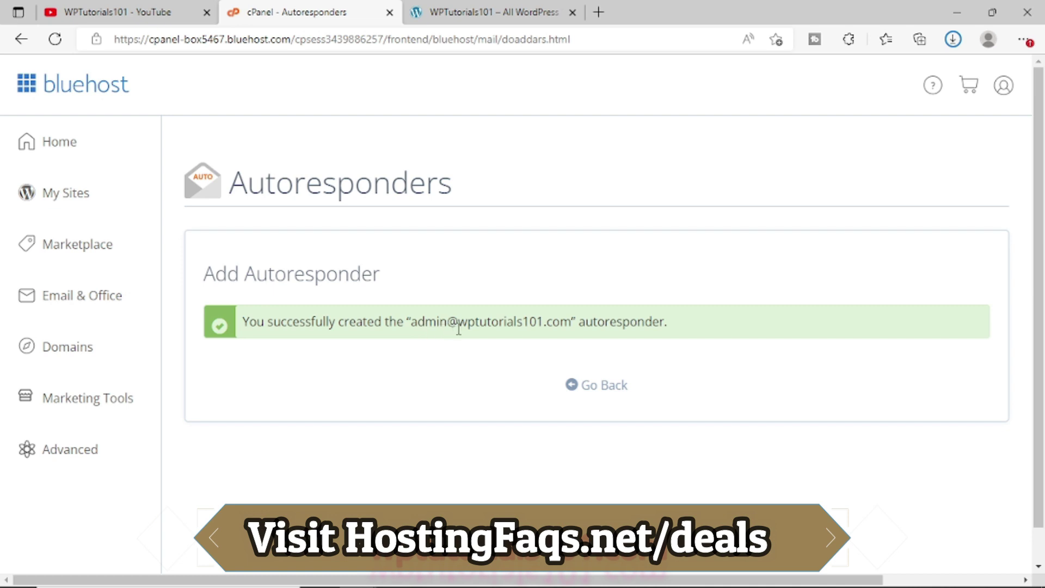
pyautogui.click(611, 388)
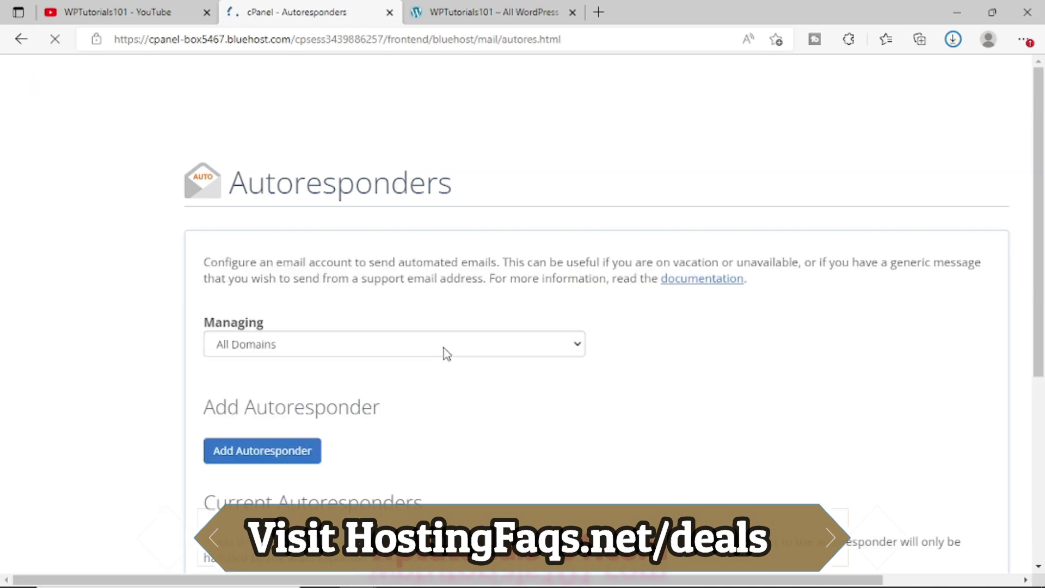
pyautogui.scroll(-4, 494, 392)
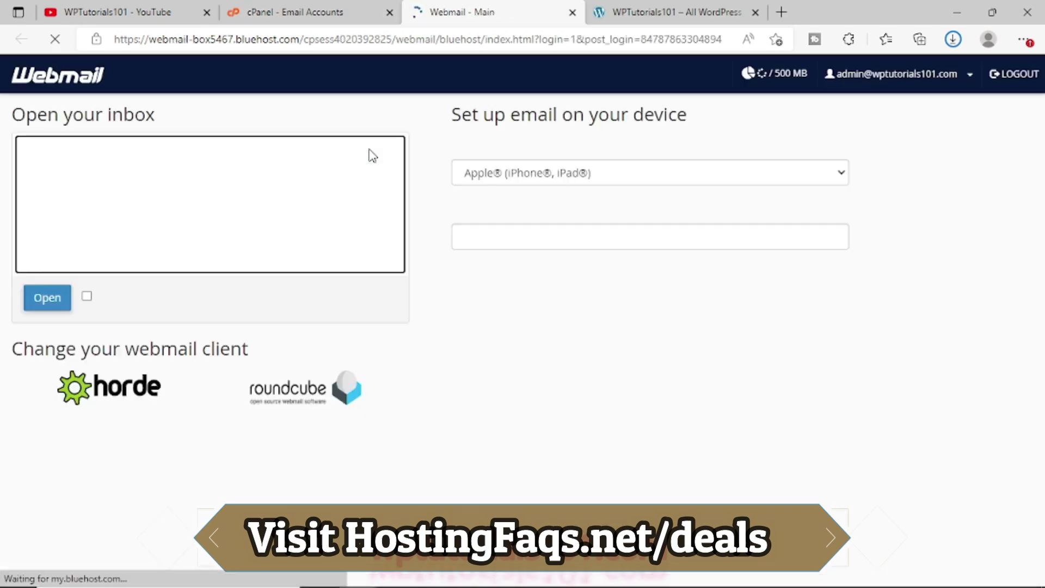
# Step: Open the admin inbox in Webmail and send a 'test 2' message to yourself
pyautogui.click(87, 296)
pyautogui.click(47, 298)
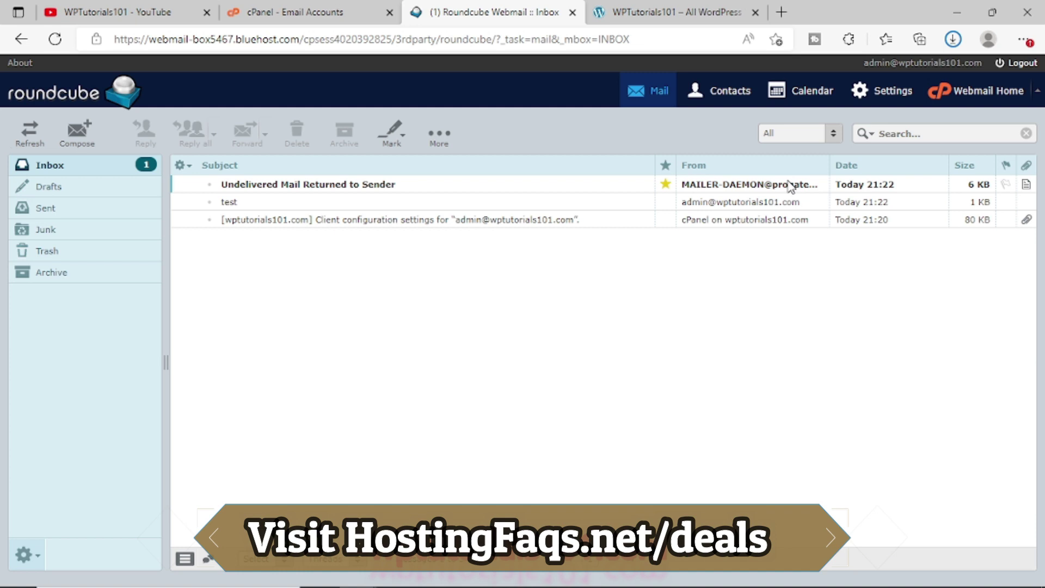
pyautogui.click(77, 131)
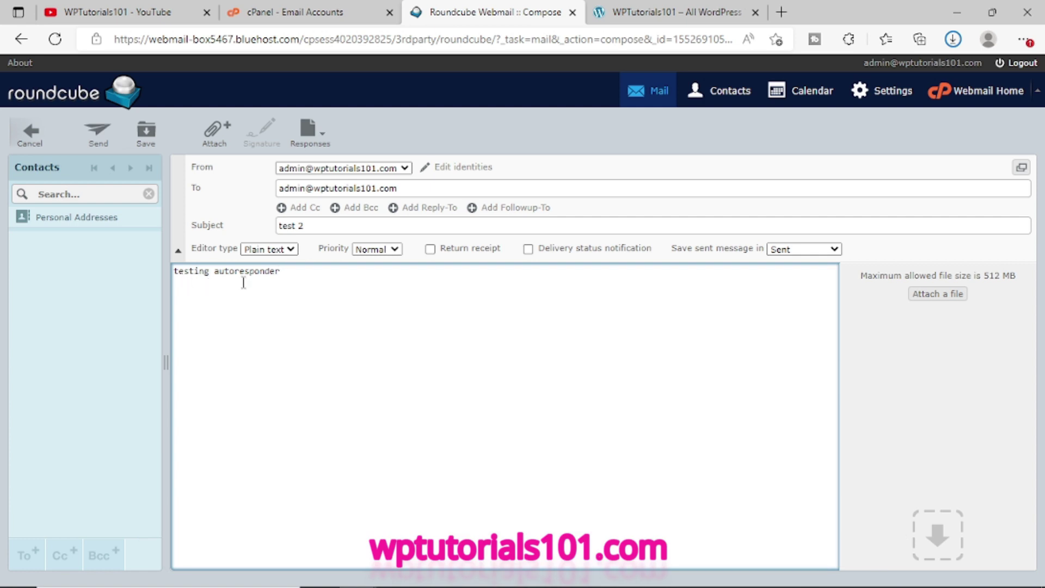
pyautogui.click(100, 132)
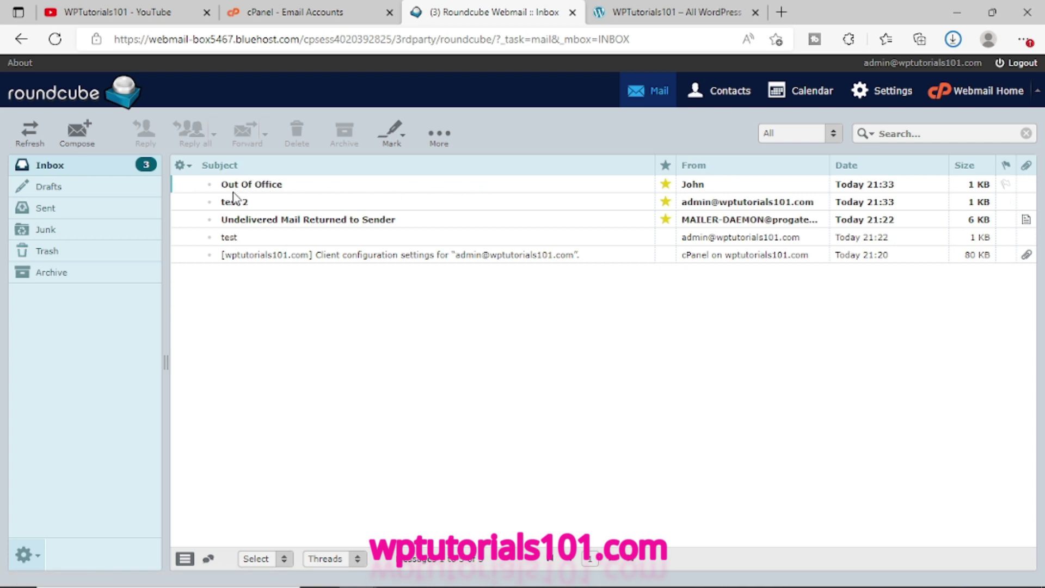
# Step: Open the Out Of Office auto-reply and read its end-of-November vacation notice
pyautogui.click(269, 190)
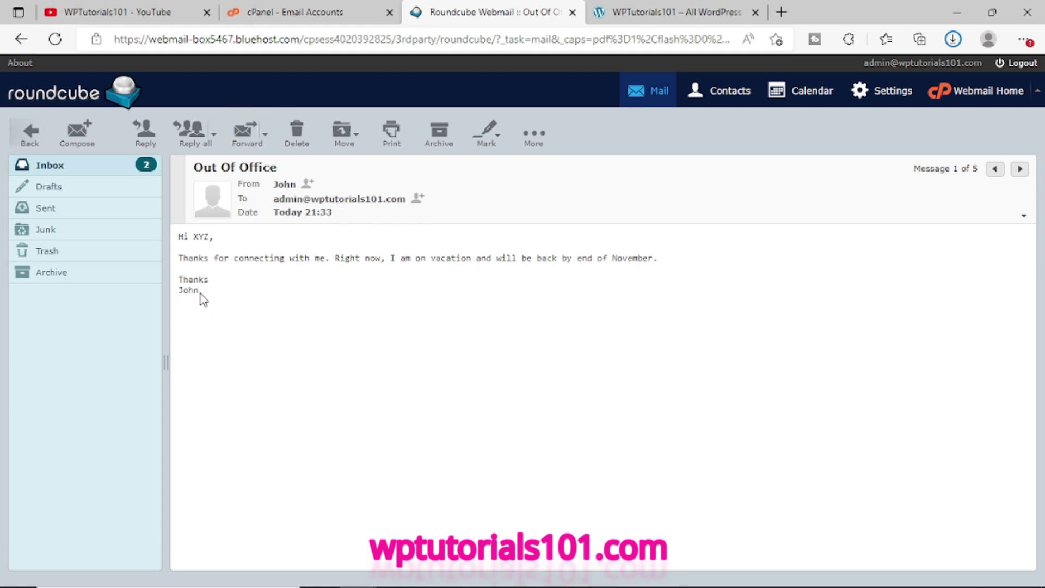
pyautogui.moveTo(199, 292); pyautogui.dragTo(178, 236)
pyautogui.click(243, 286)
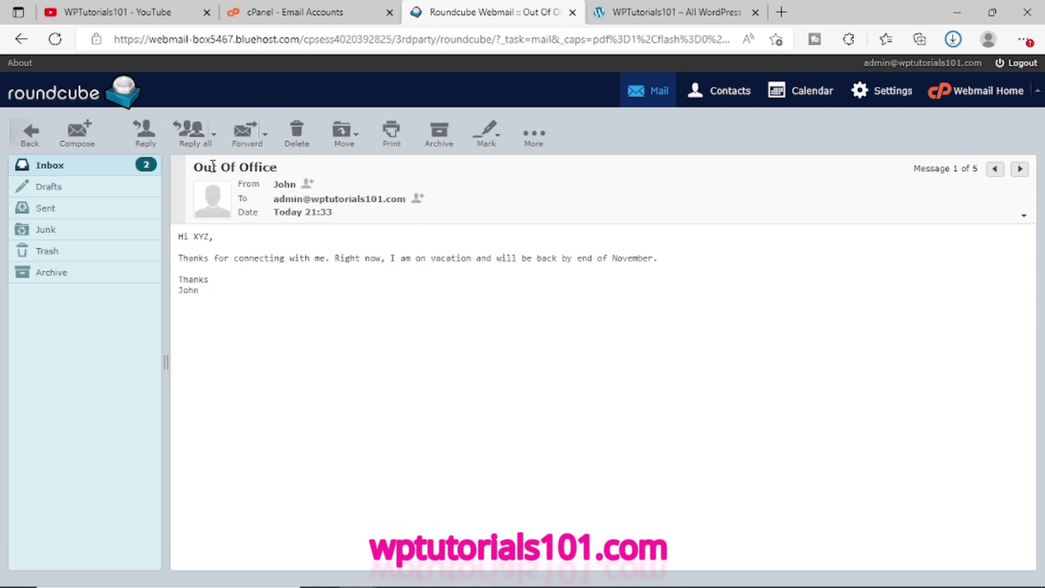